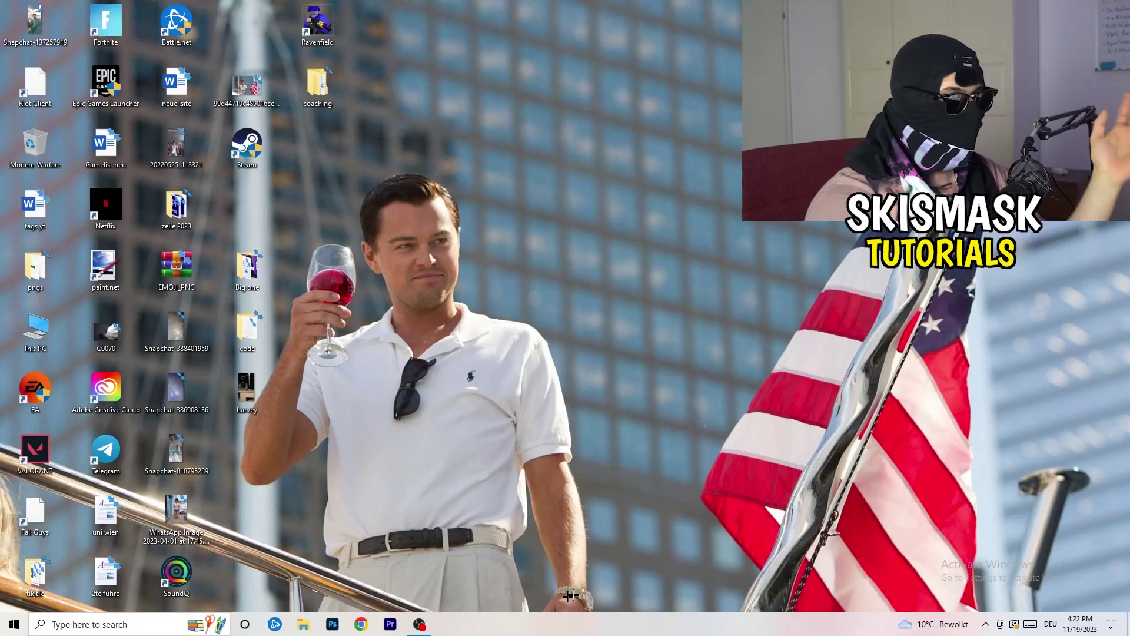
Maximize Task Manager on the Ethernet performance graph (IPv4 10.0.0.14), then launch Resource Monitor
right_click(545, 632)
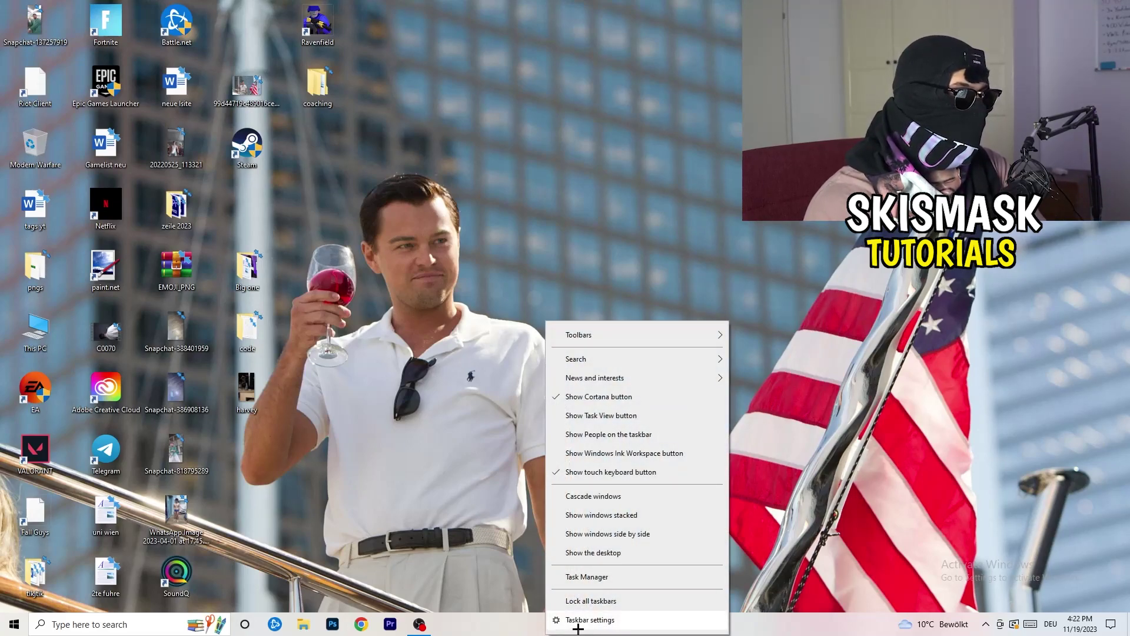
click(589, 578)
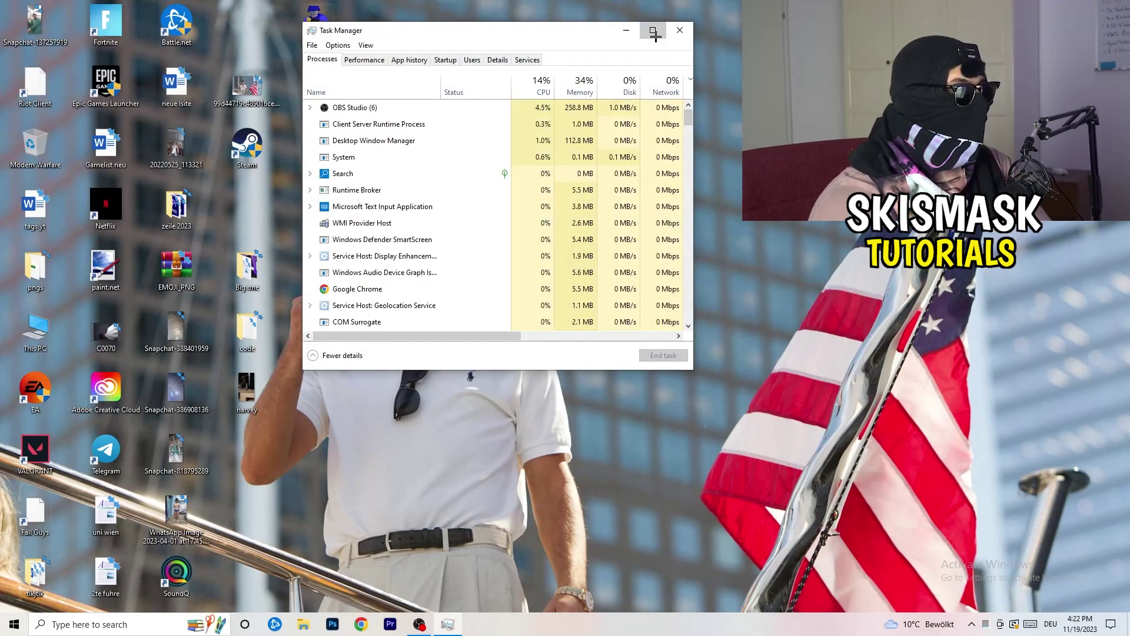
click(653, 27)
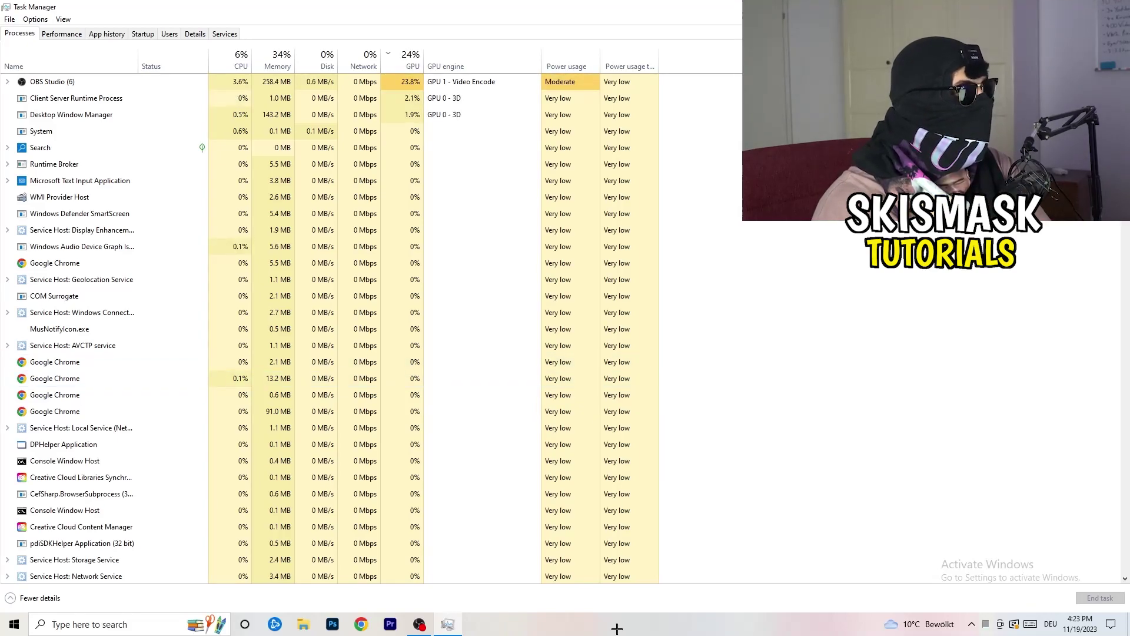
click(72, 36)
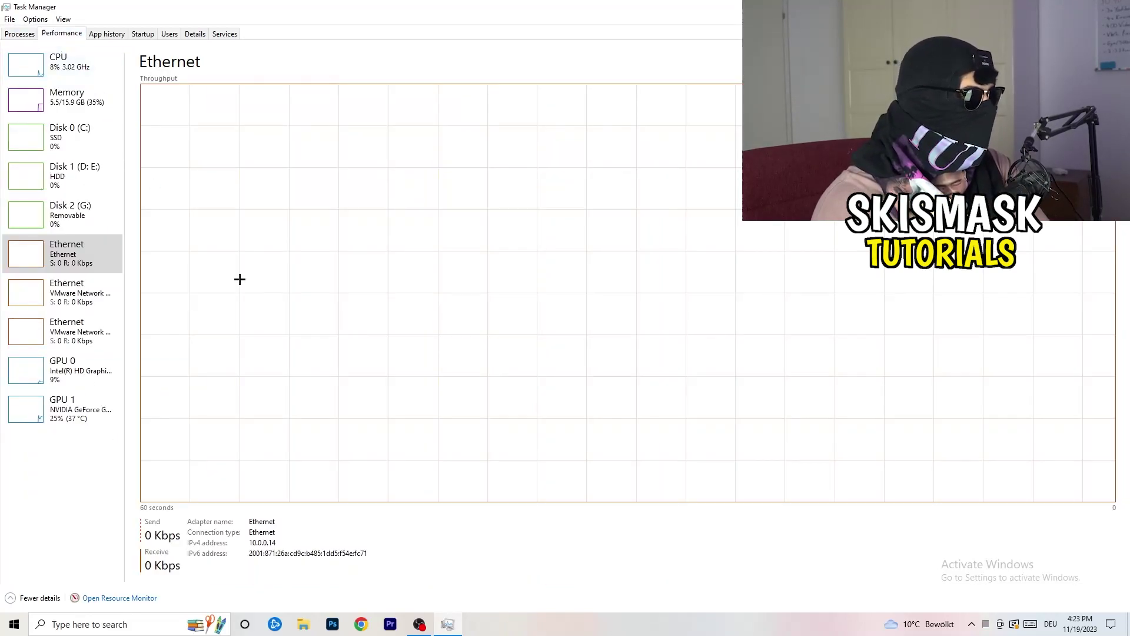
click(118, 598)
Maximize Resource Monitor and browse the process list, checking the actions available for conhost.exe
click(615, 33)
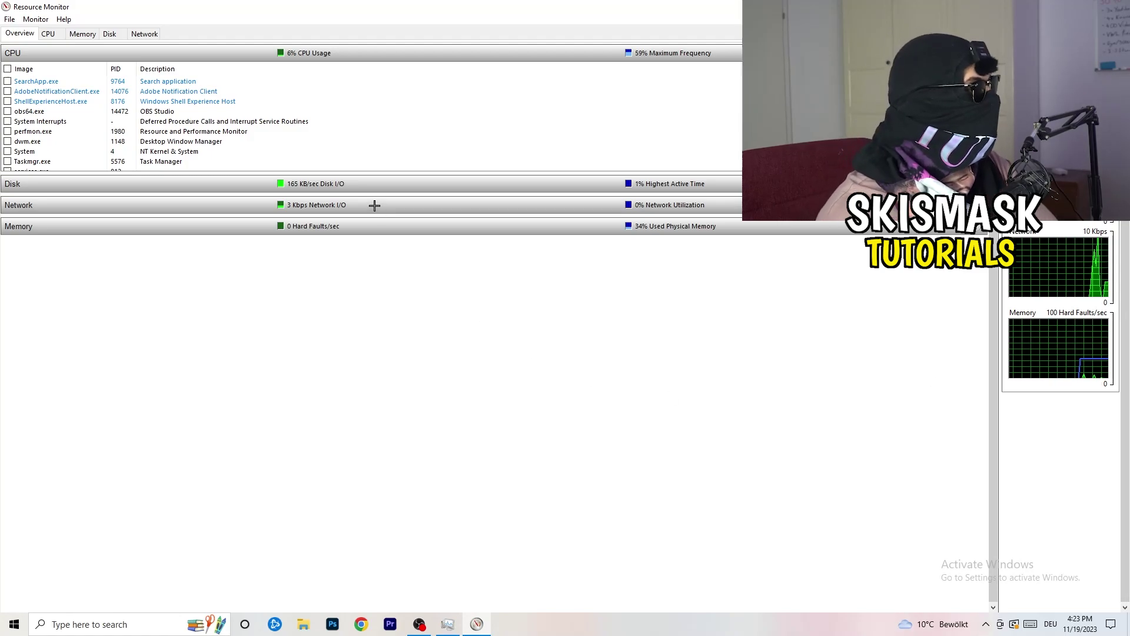
scroll(333, 122, down, 3)
scroll(325, 123, down, 5)
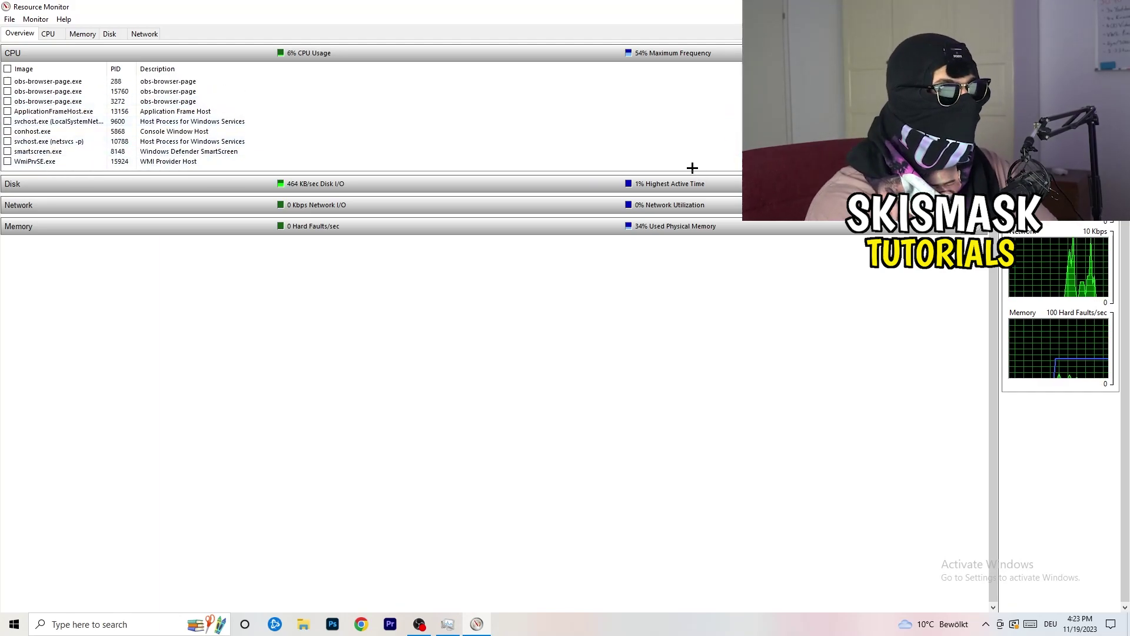
right_click(671, 132)
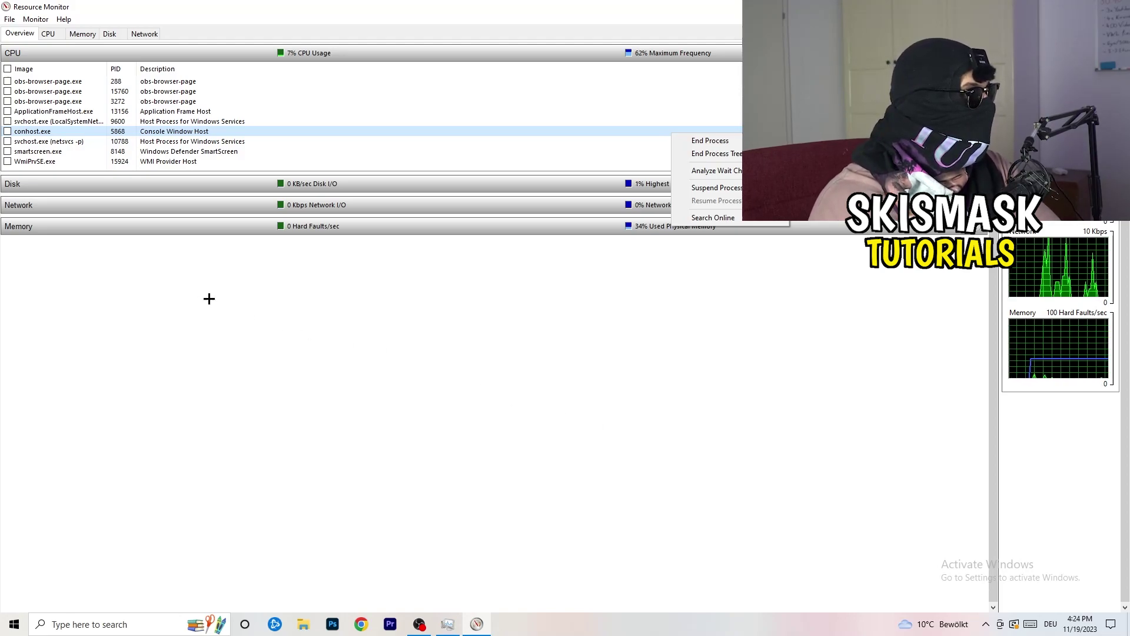
click(93, 25)
Compare the Network and Overview tabs, then close Resource Monitor and Task Manager
click(144, 34)
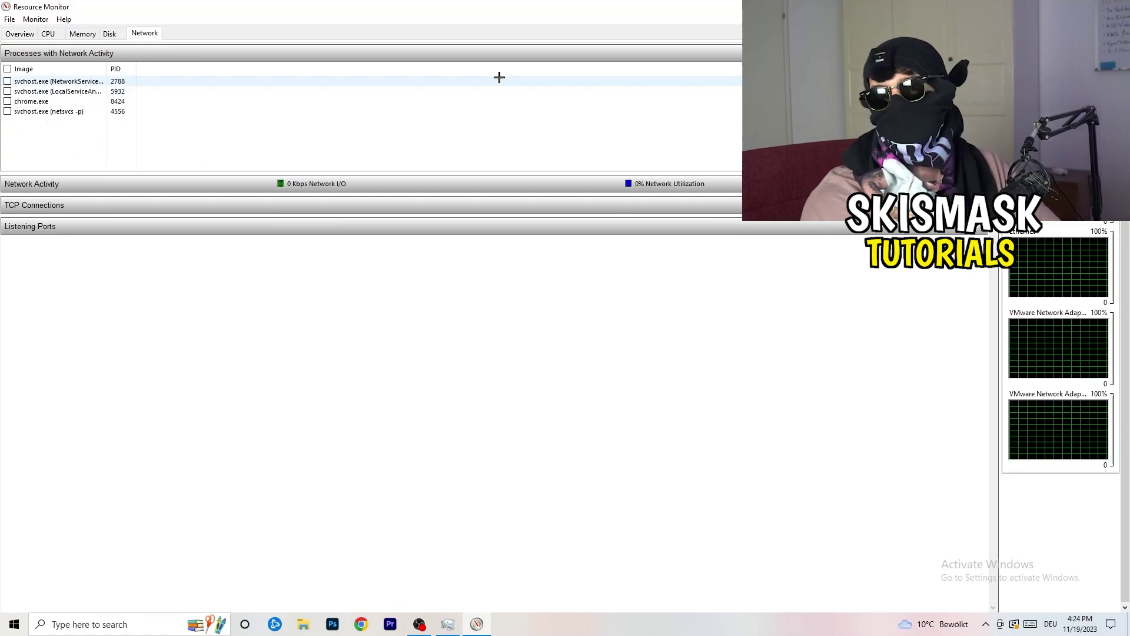
click(20, 33)
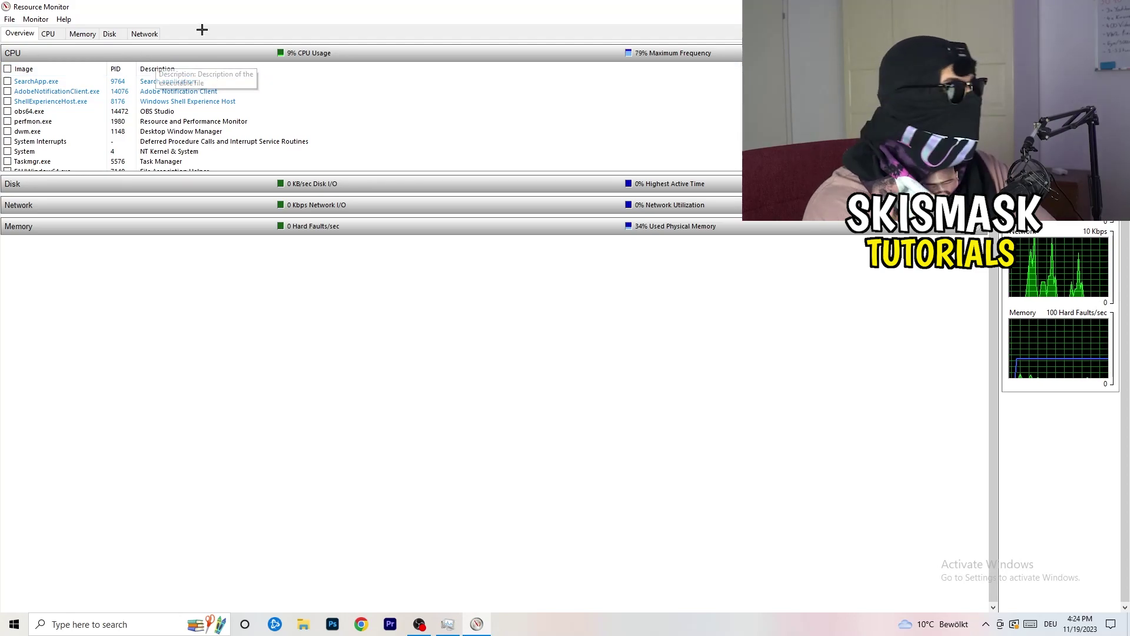
click(144, 33)
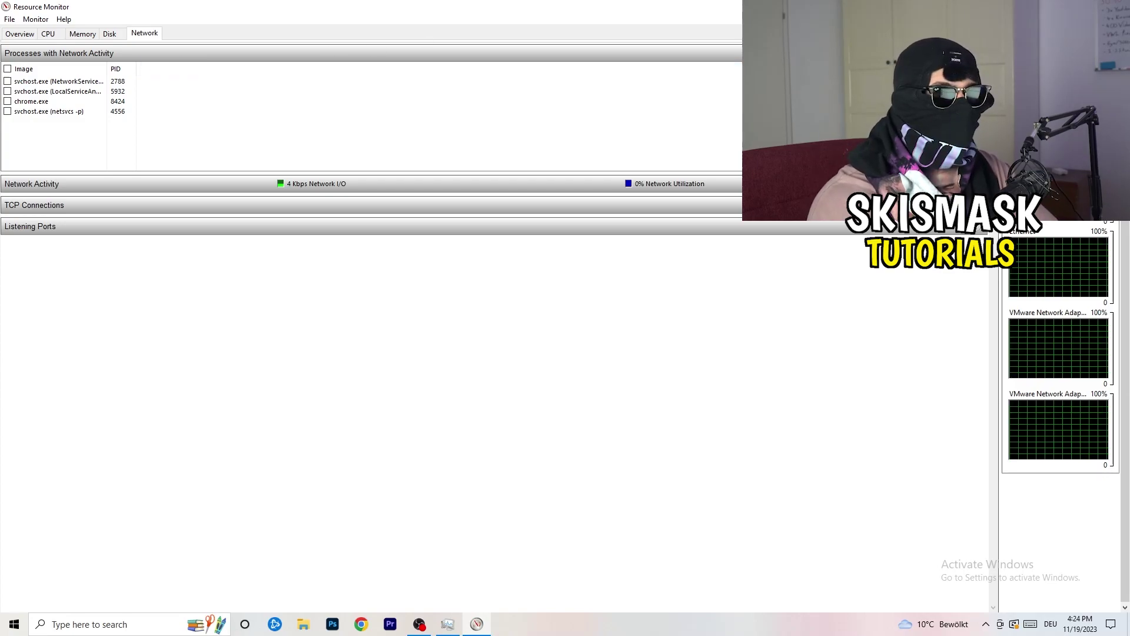
key(alt+F4)
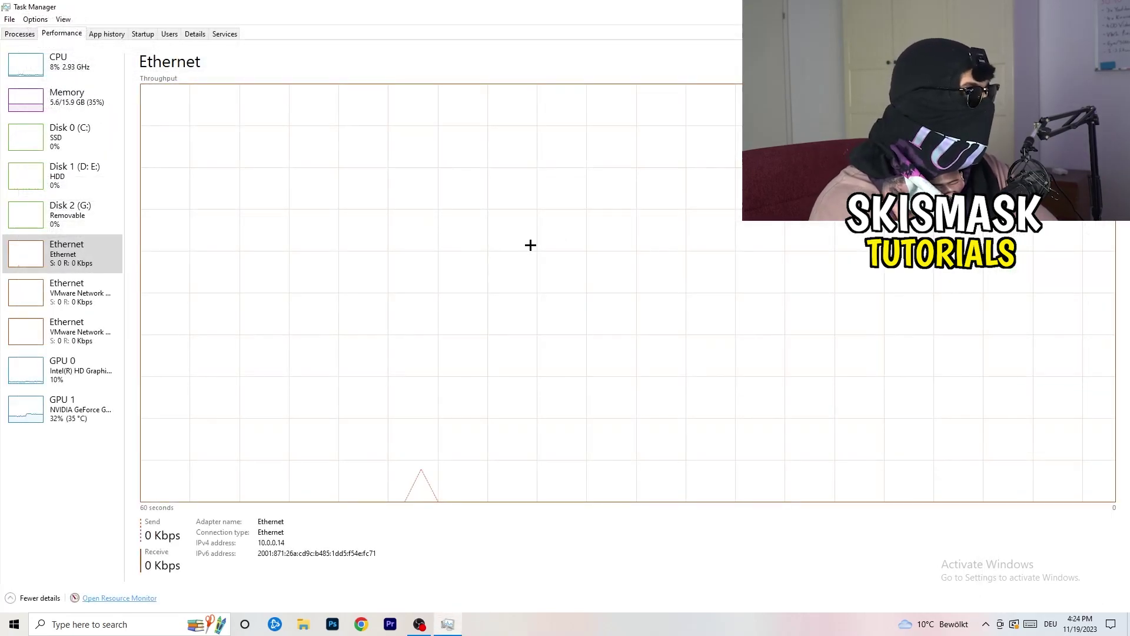
key(alt+F4)
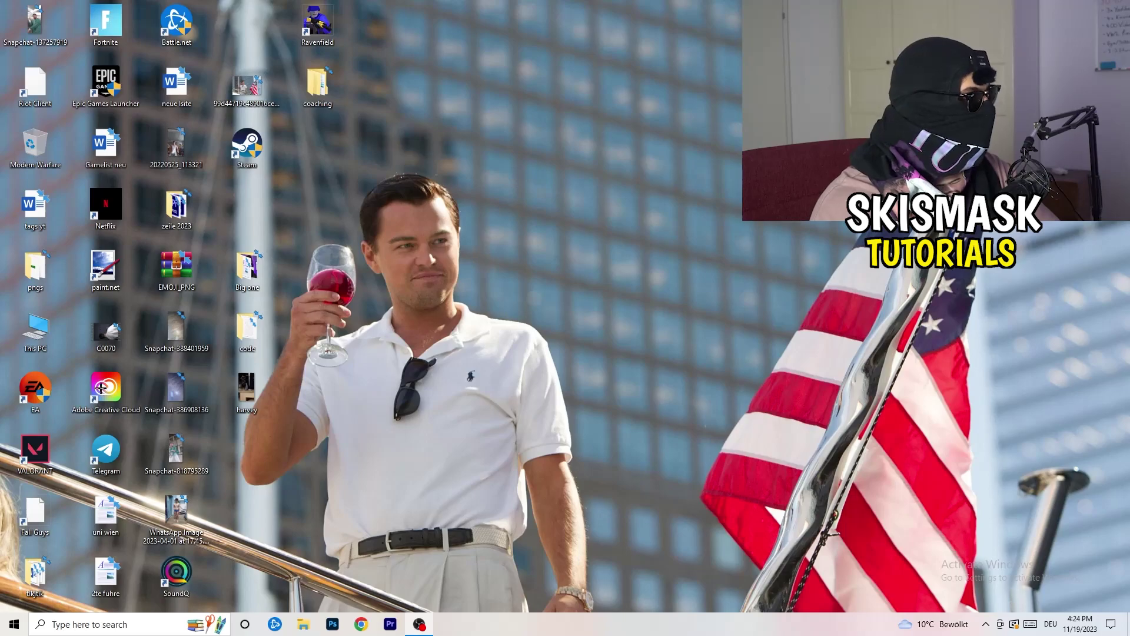
Open Settings from Start and go to the Network & Internet status page
click(14, 624)
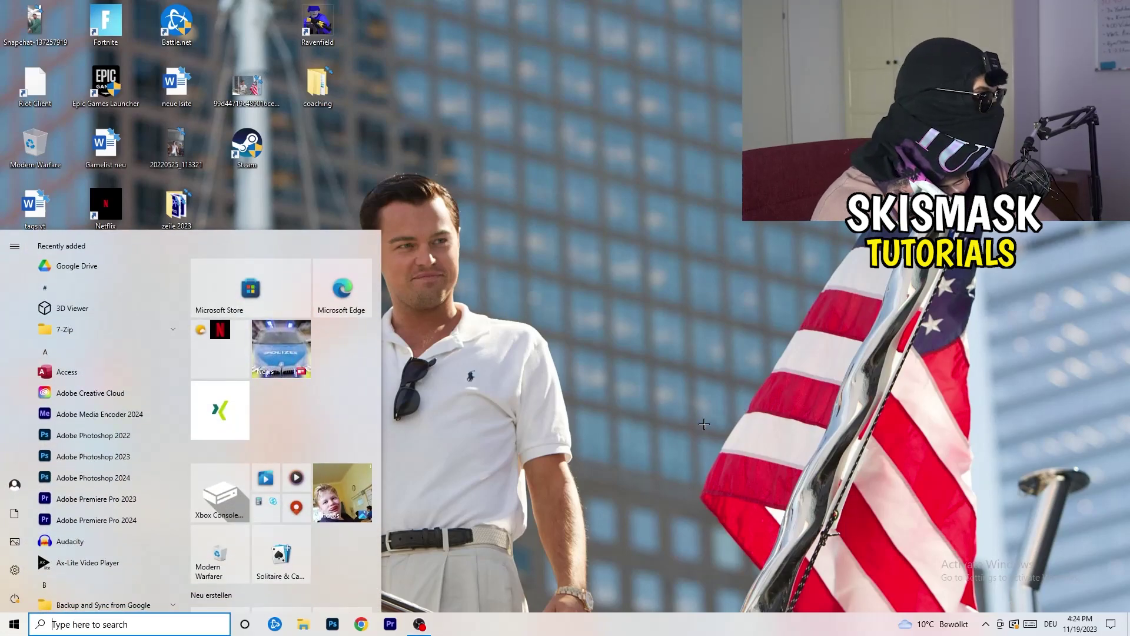
click(14, 569)
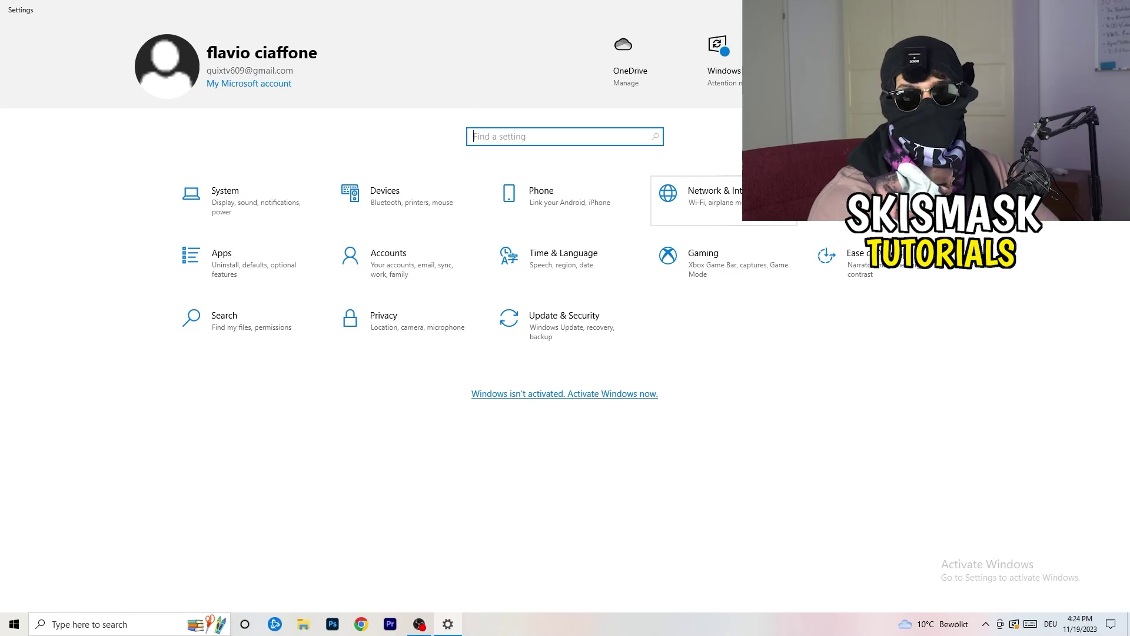
click(700, 200)
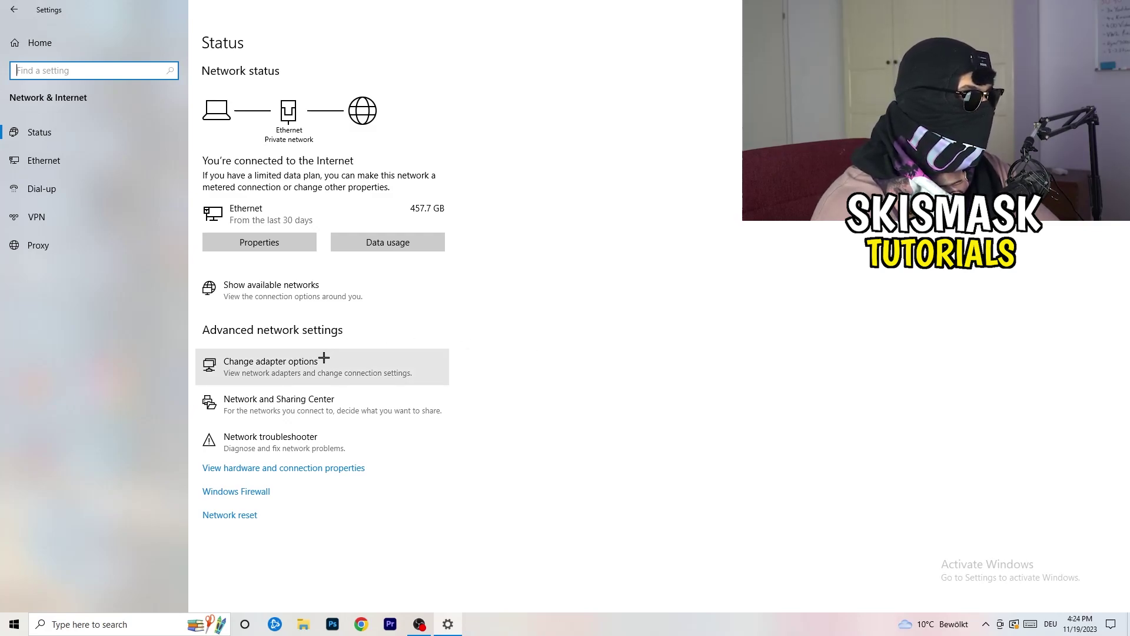
click(293, 448)
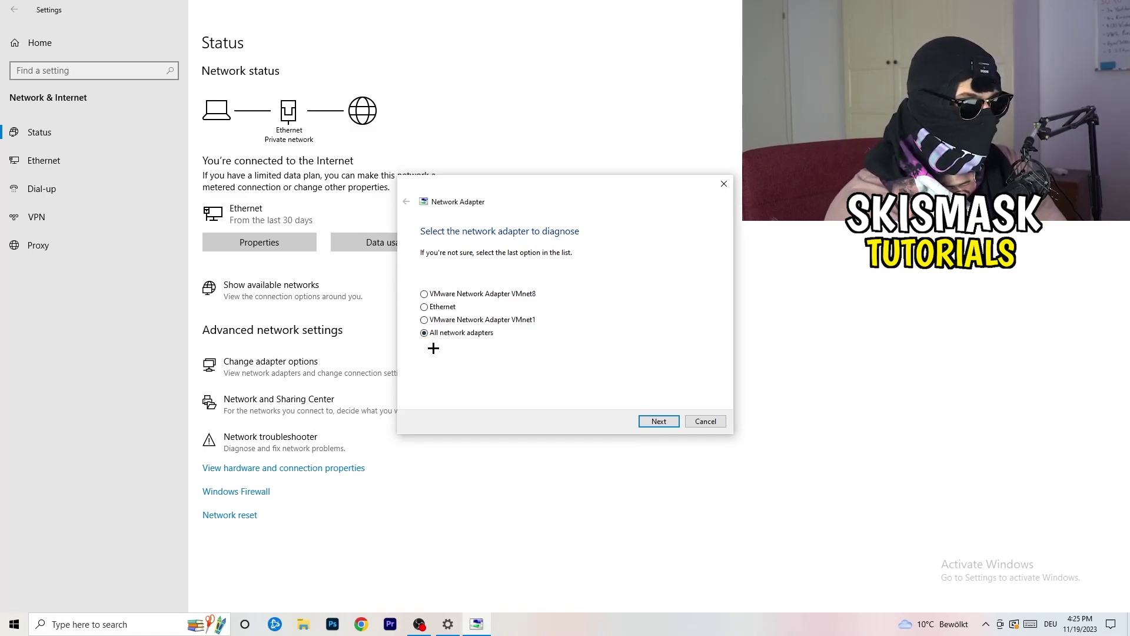
click(659, 421)
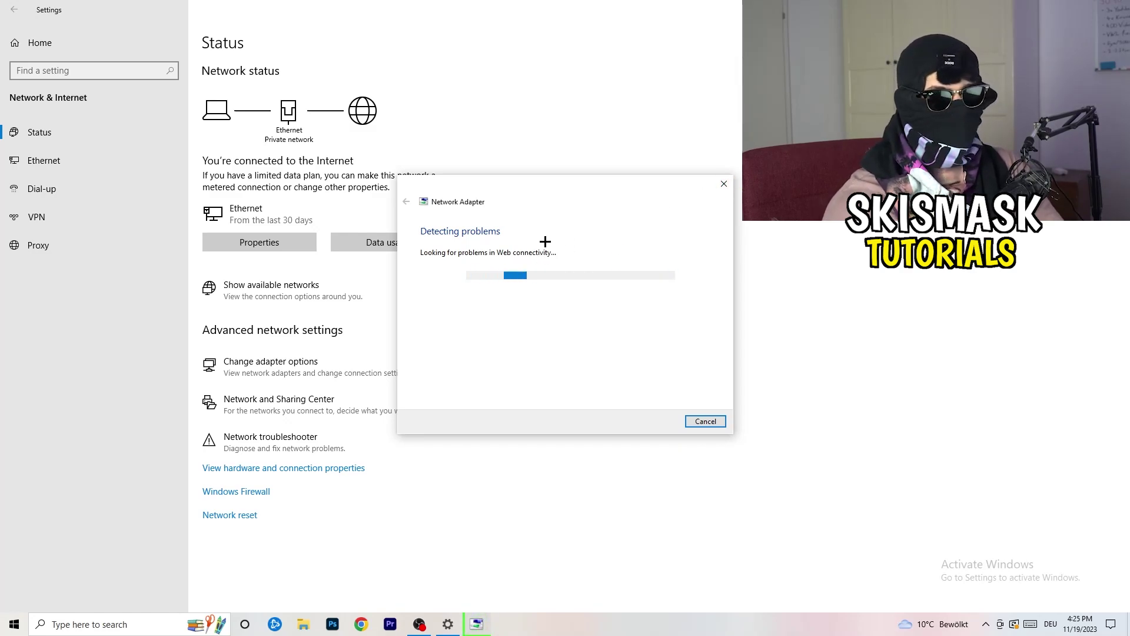
click(724, 184)
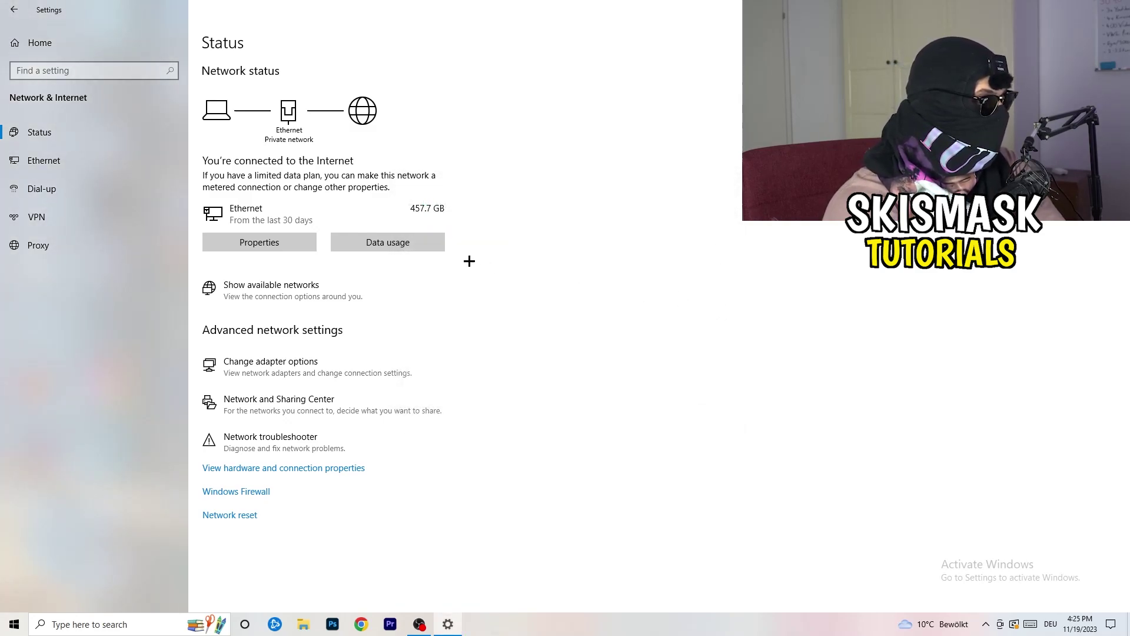
Open the network adapter list maximized and select the Ethernet adapter
click(296, 371)
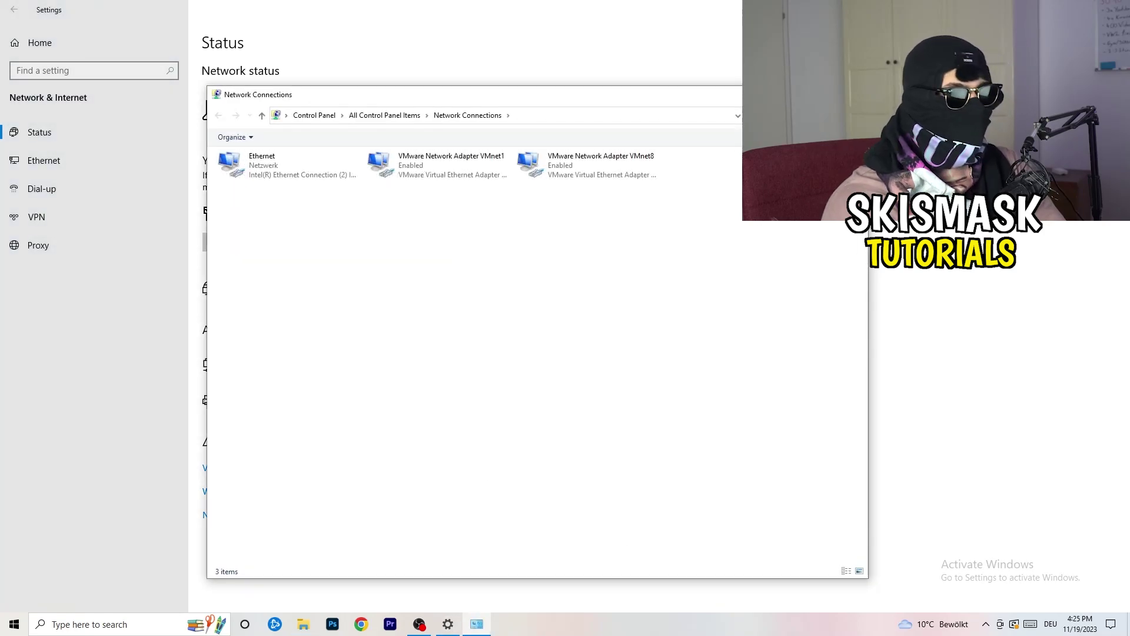
click(828, 94)
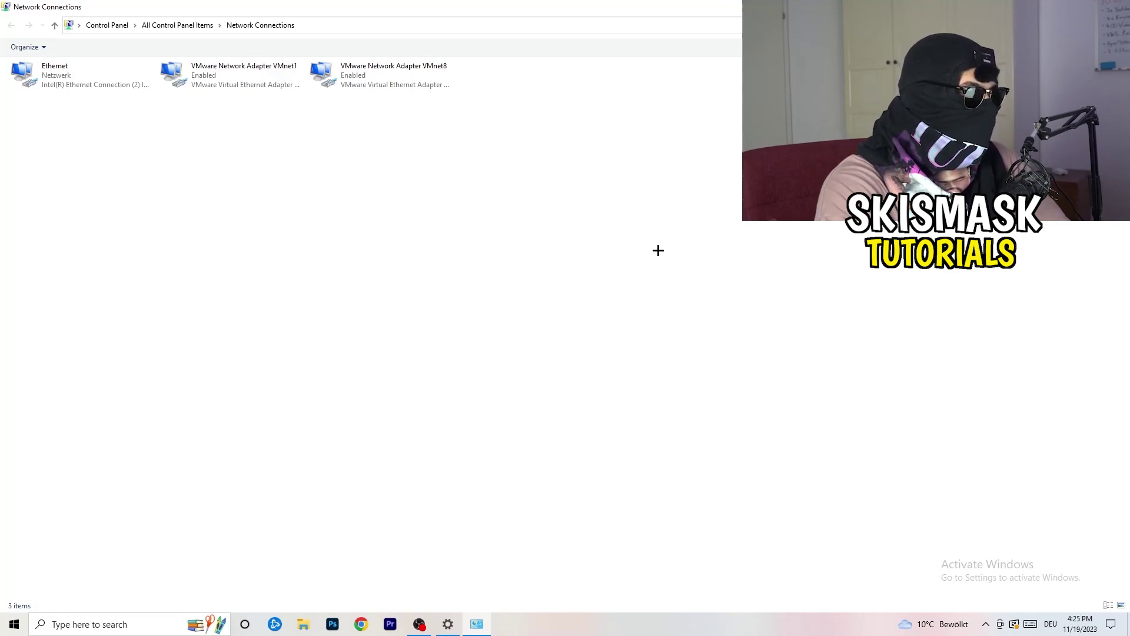
click(81, 75)
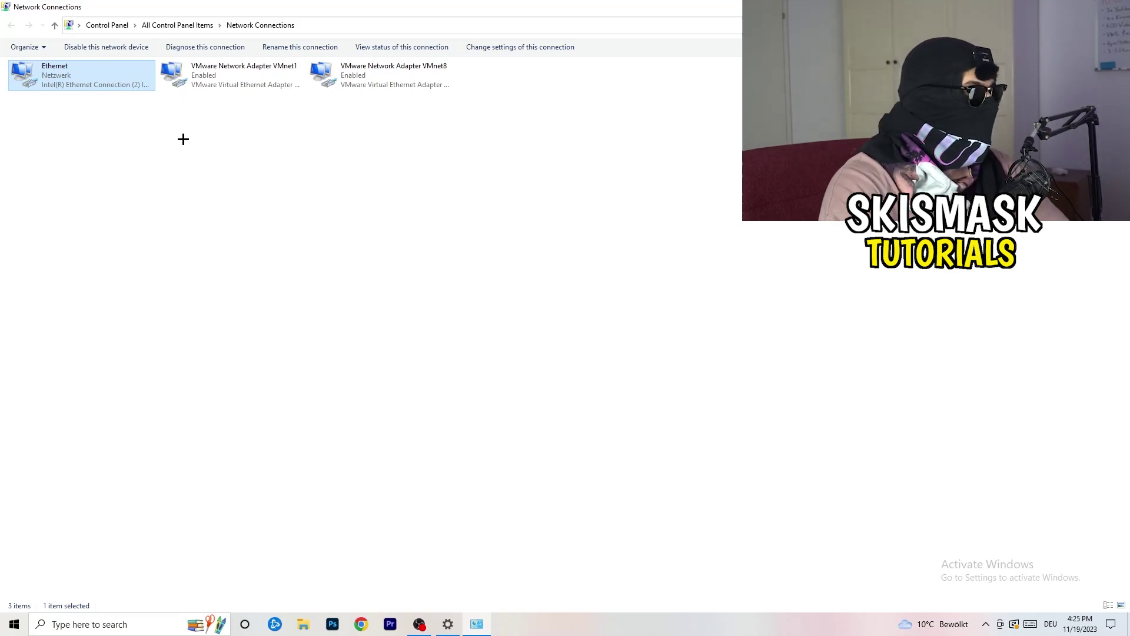
Disable and re-enable the Ethernet adapter, then close Network Connections
right_click(96, 72)
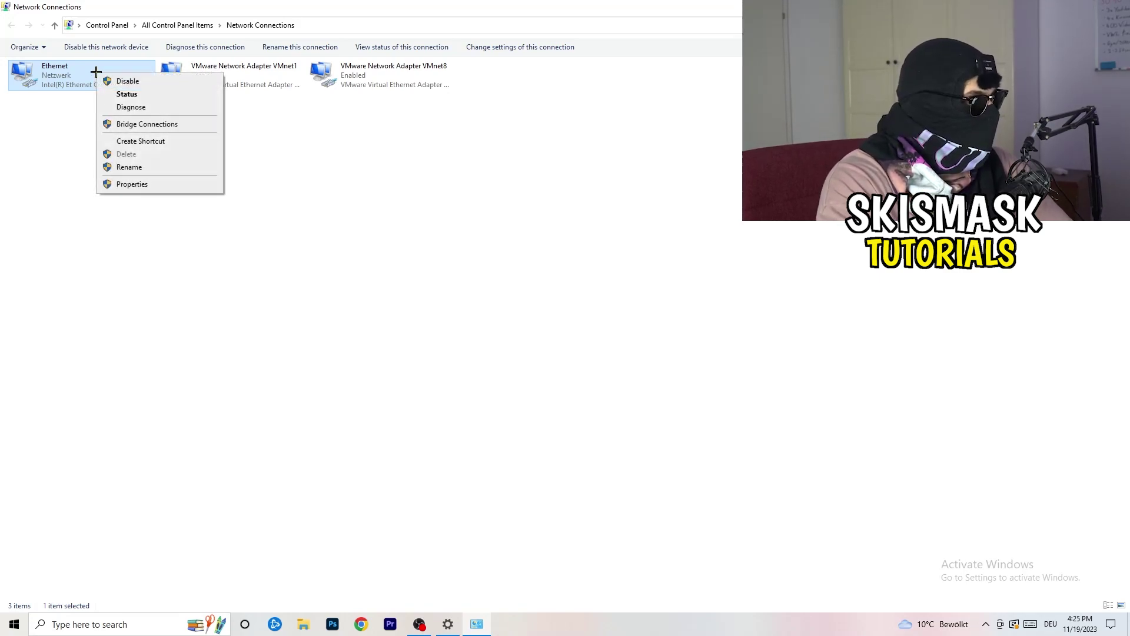
click(132, 78)
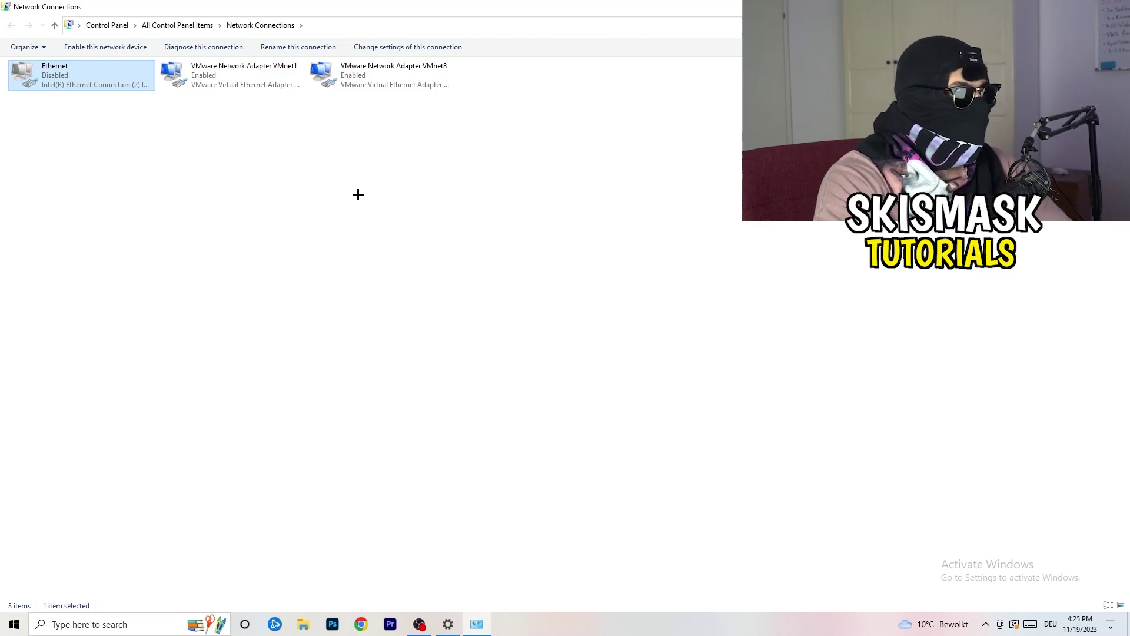
right_click(59, 84)
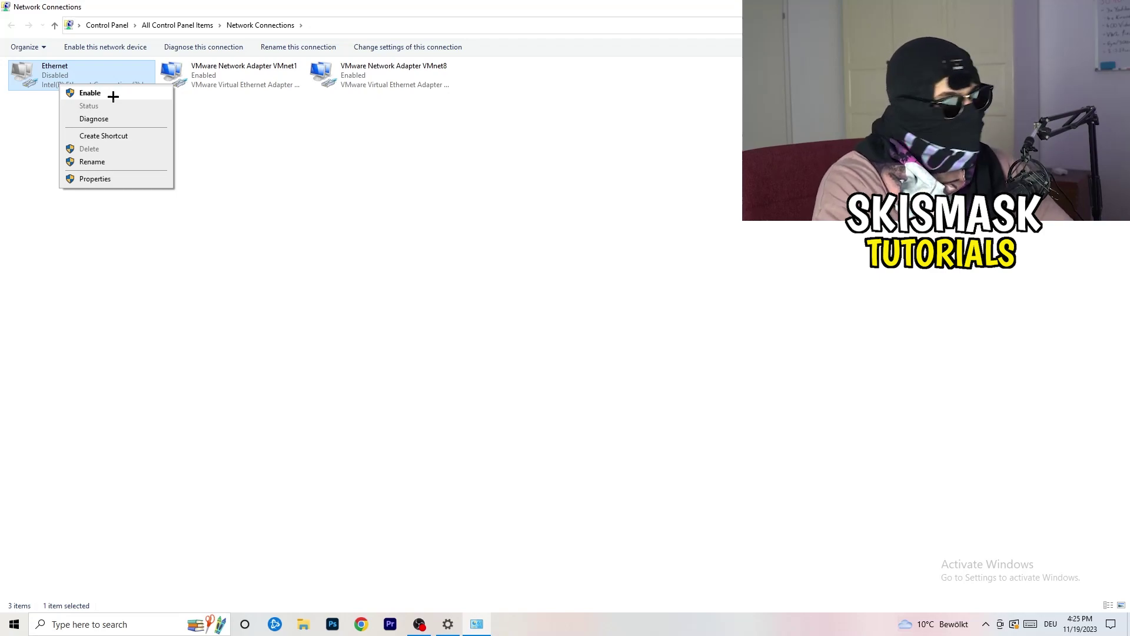
click(111, 94)
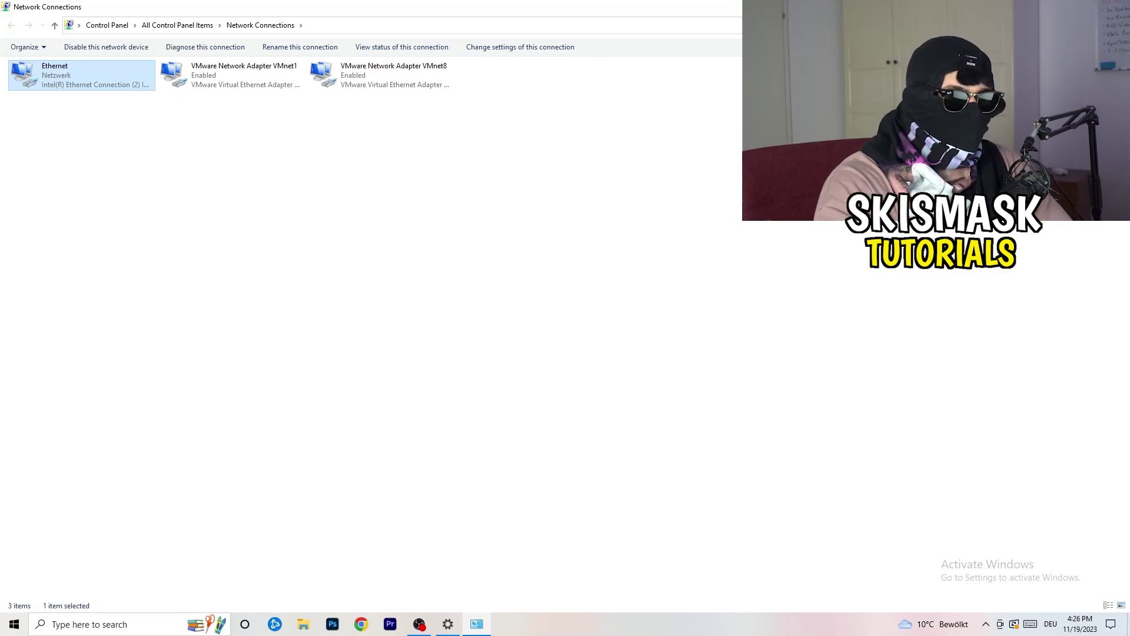
key(alt+F4)
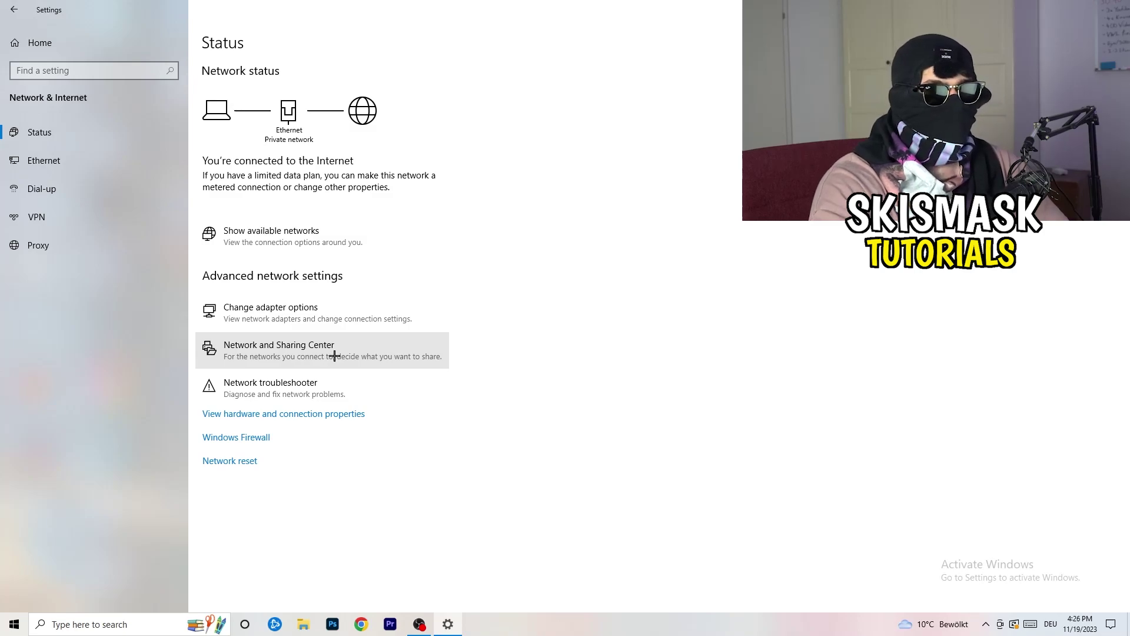
Open Network and Sharing Center and show the Ethernet Status dialog, moved to the upper left
click(334, 354)
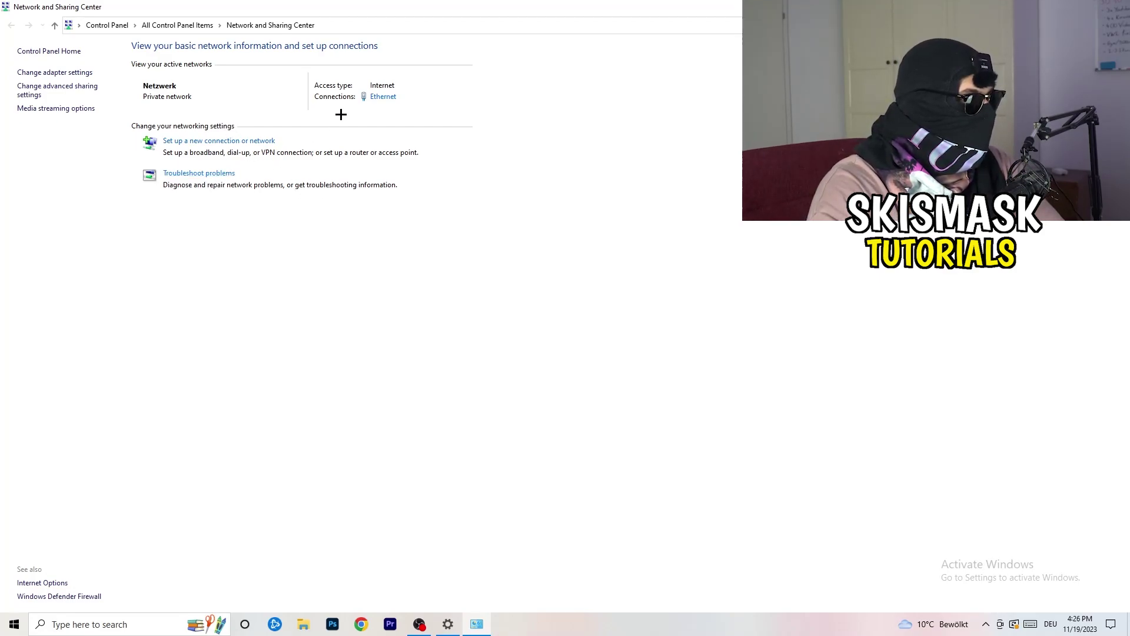
click(386, 103)
drag(562, 187, 286, 116)
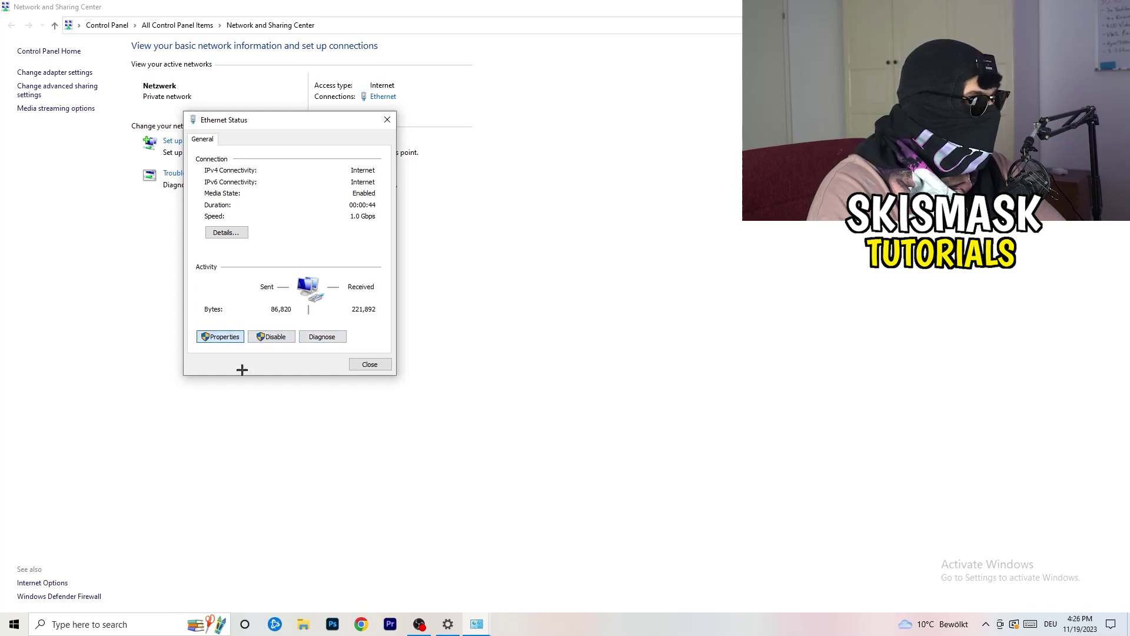
Open the Ethernet properties and bring up the Internet Protocol Version 4 settings
key(Return)
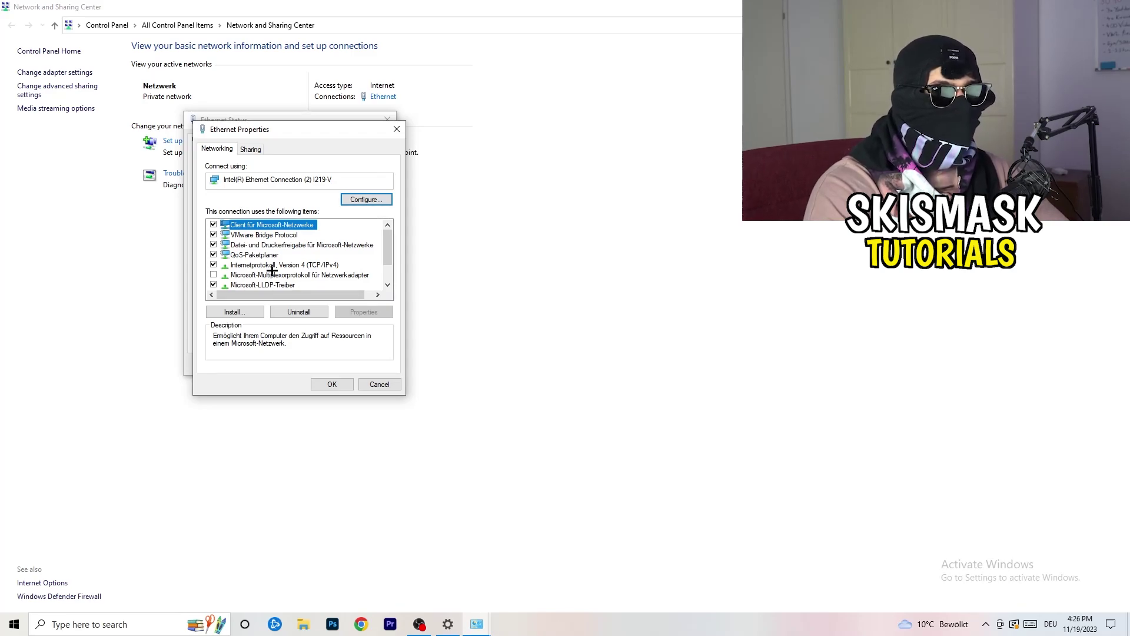
scroll(276, 266, down, 1)
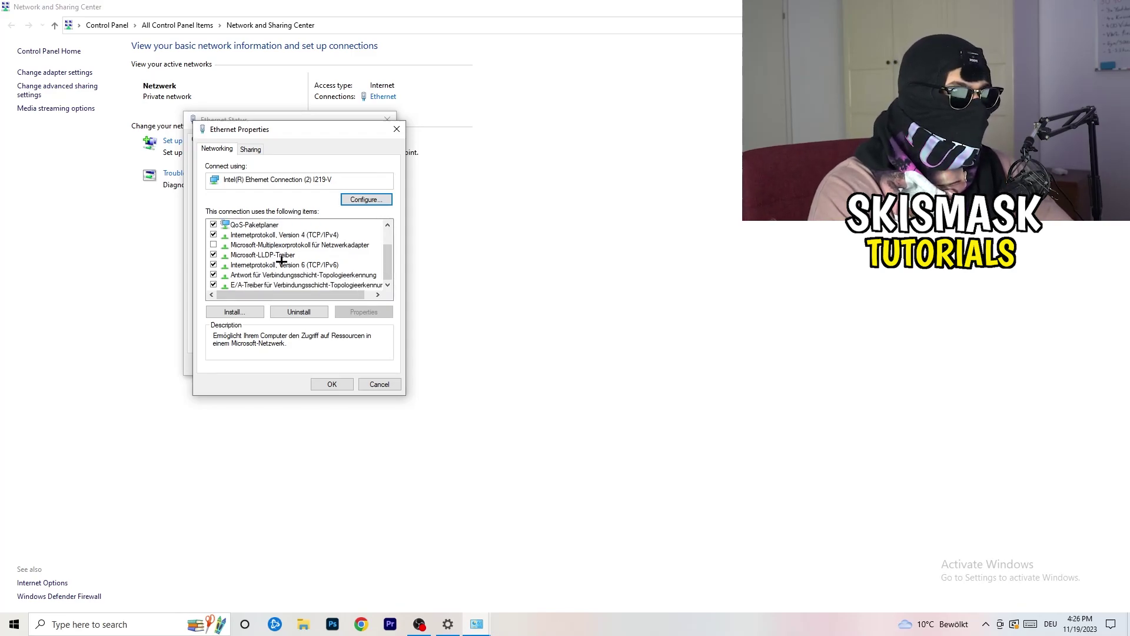
scroll(281, 259, up, 1)
scroll(276, 257, down, 1)
scroll(273, 254, up, 1)
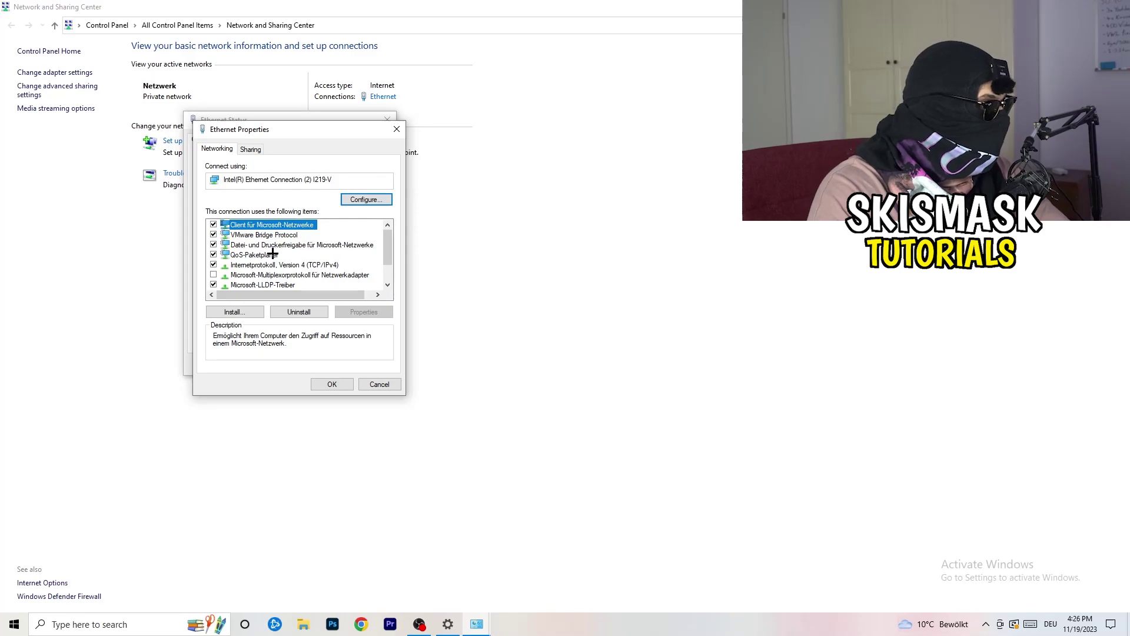
double_click(262, 266)
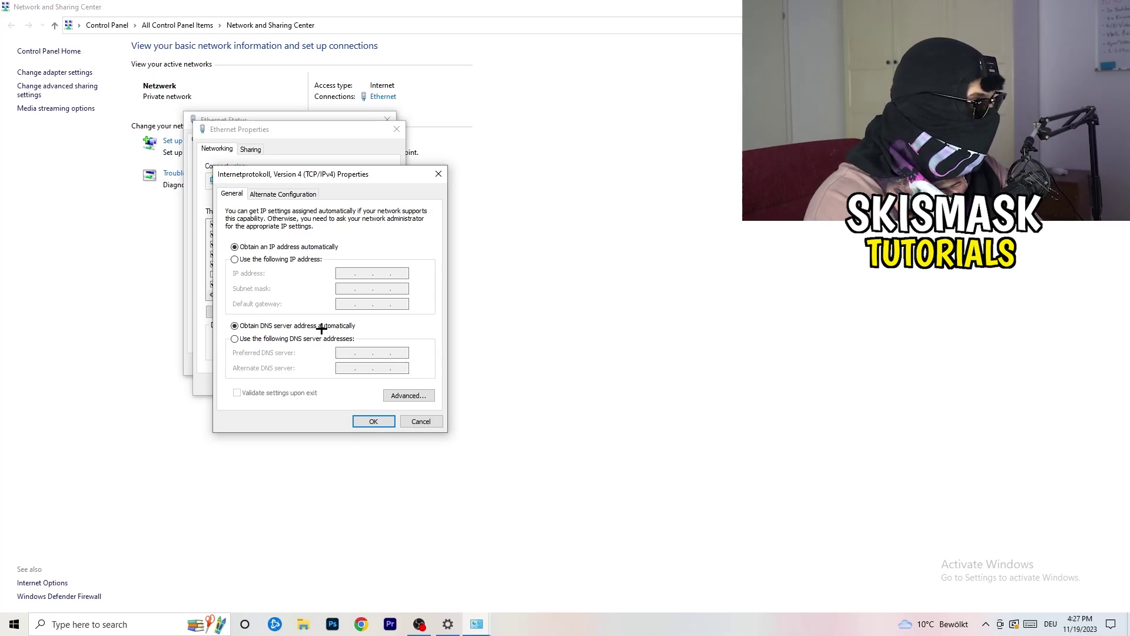
Select 'Use the following IP address', then close all Ethernet dialogs without saving
click(239, 263)
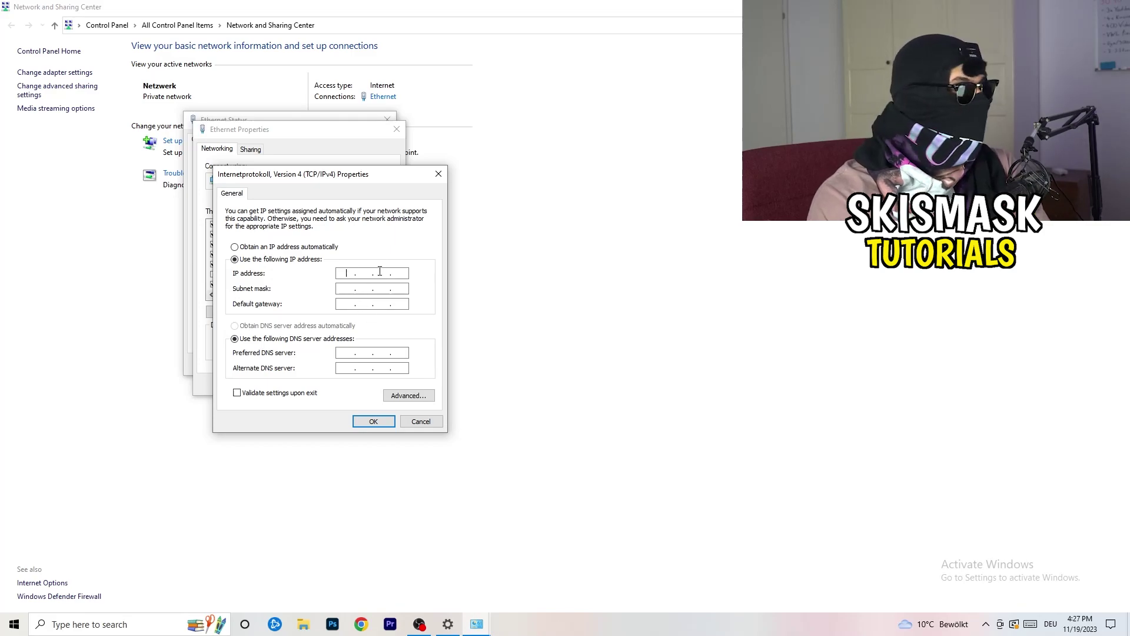
click(438, 173)
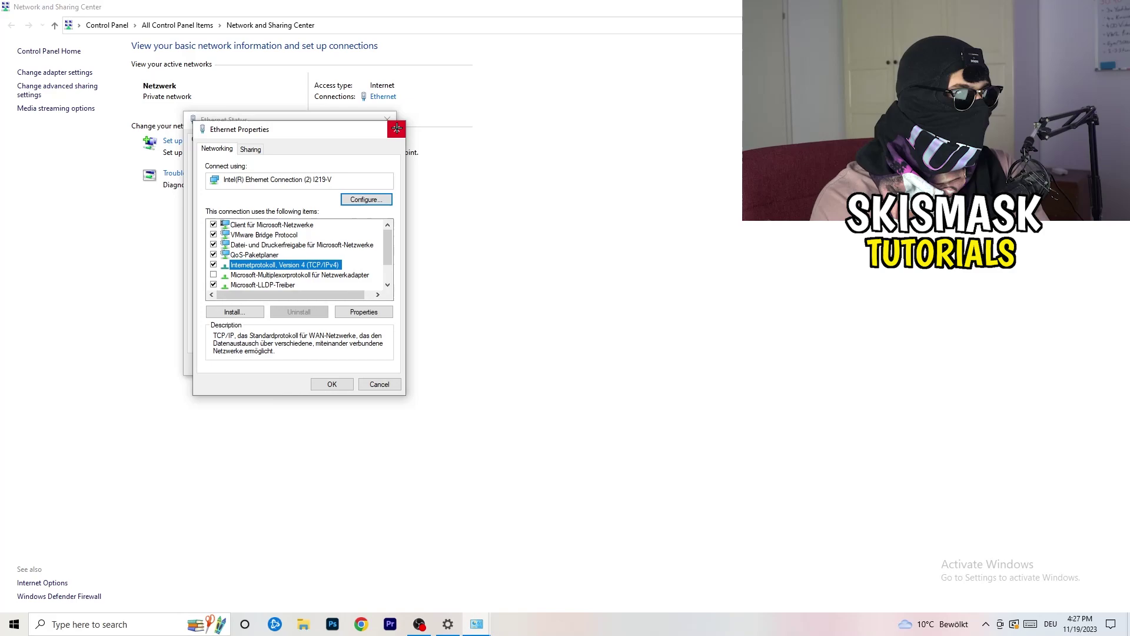
click(397, 128)
click(387, 119)
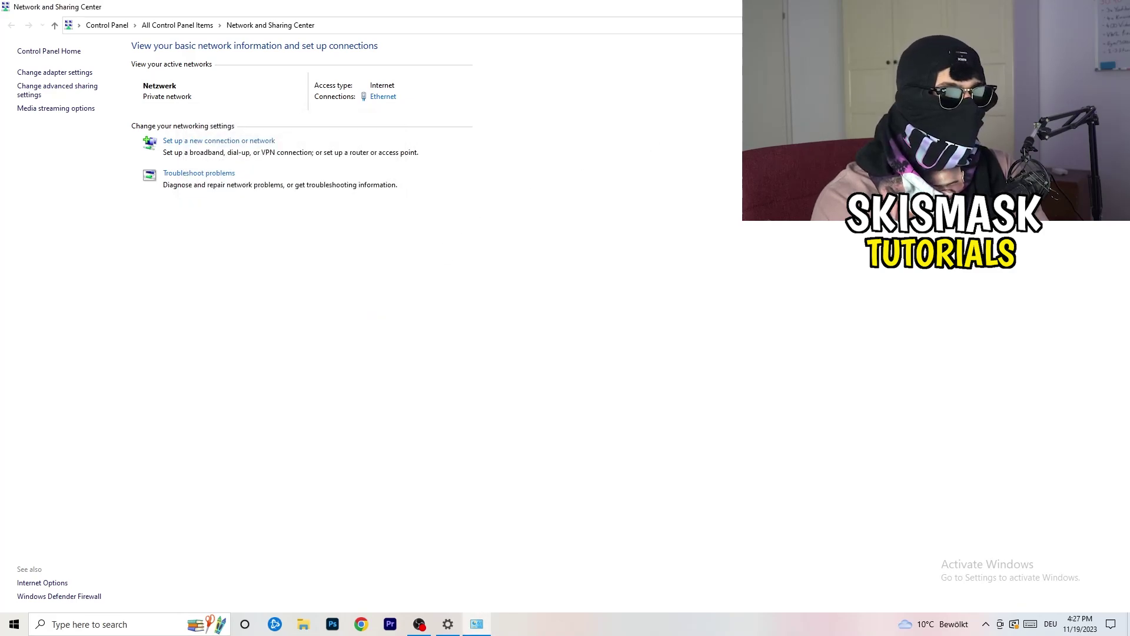
Close Network and Sharing Center to return to the Settings network status page
key(alt+F4)
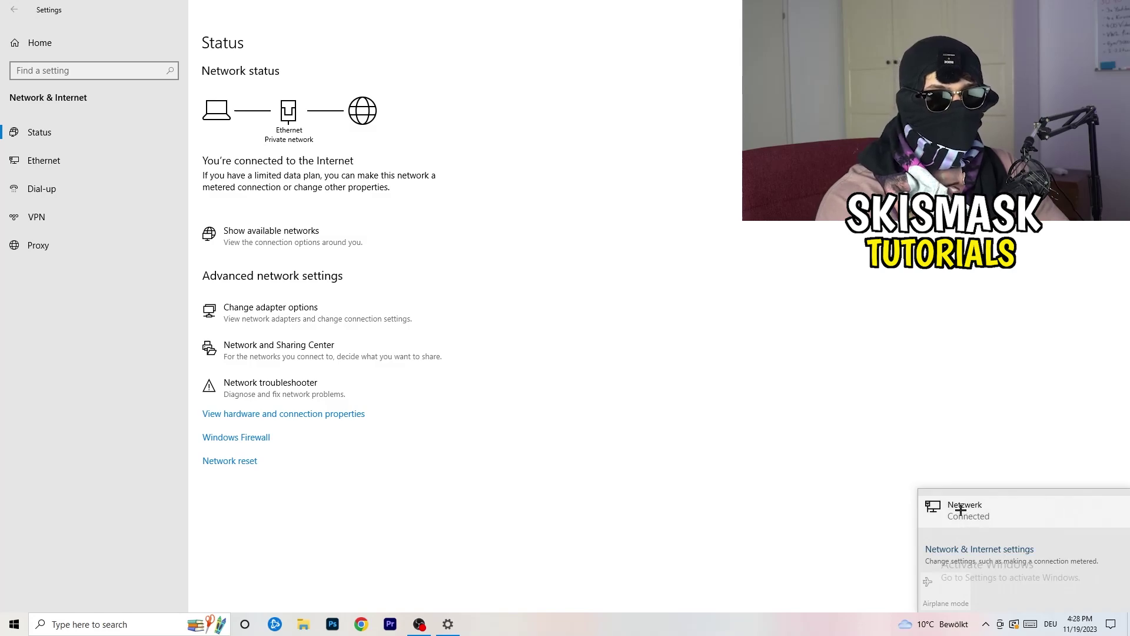
Dismiss the network flyout and close the Settings window
click(971, 549)
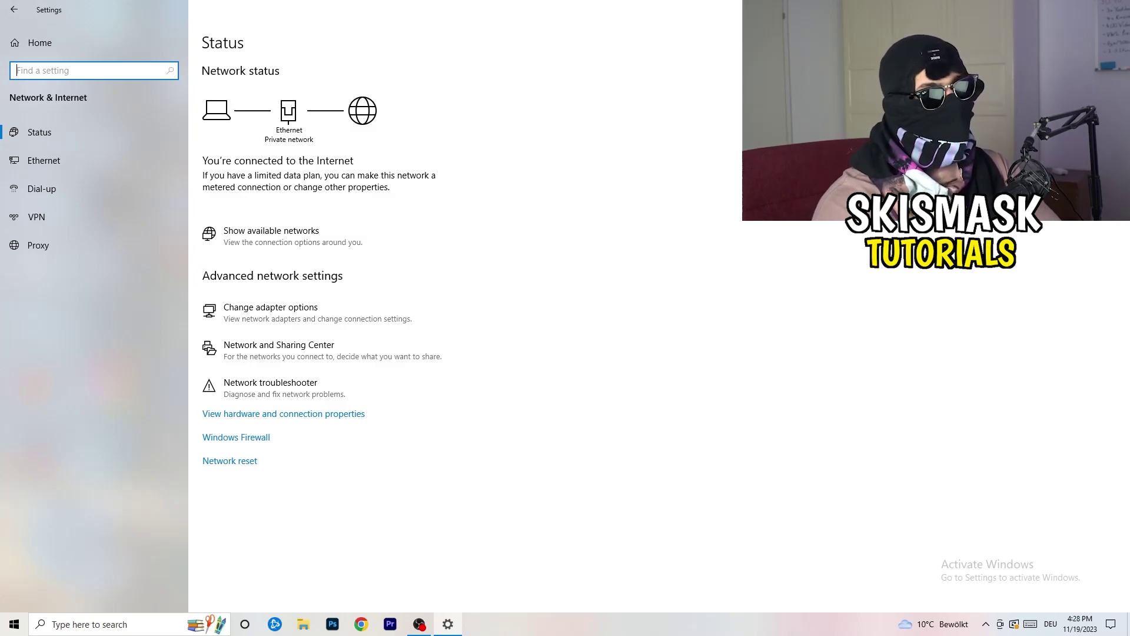
key(alt+F4)
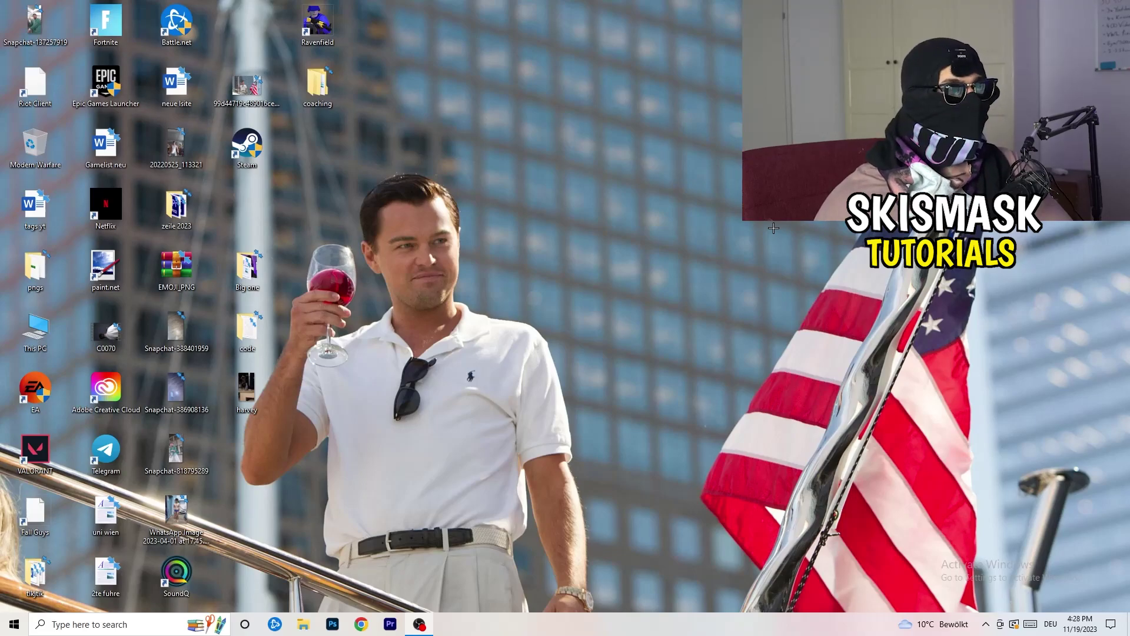
click(14, 624)
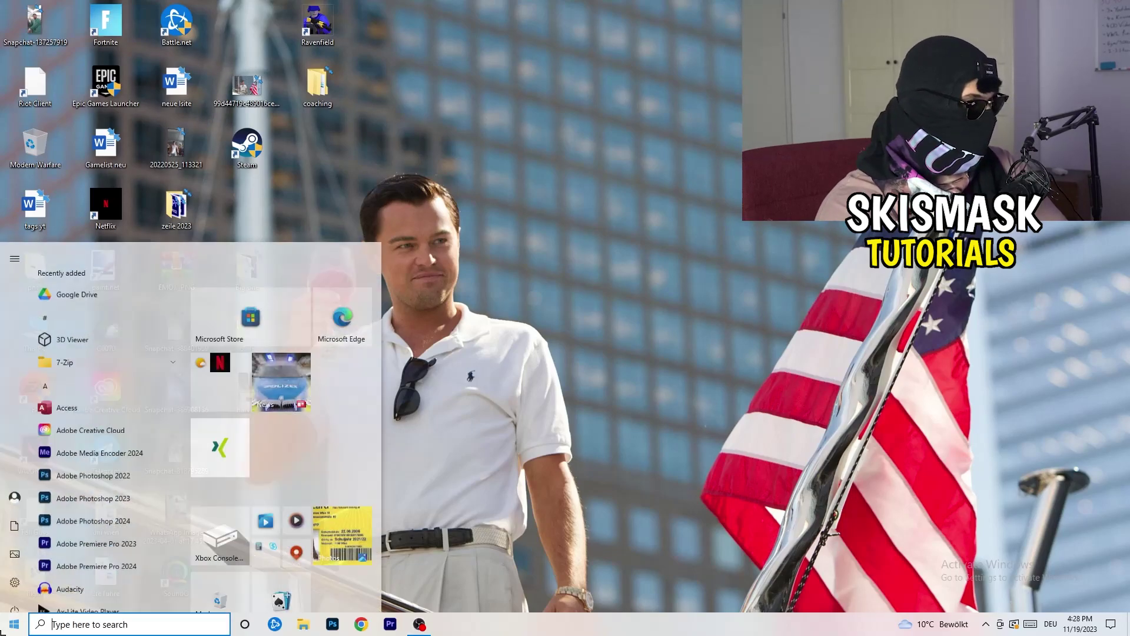
click(14, 567)
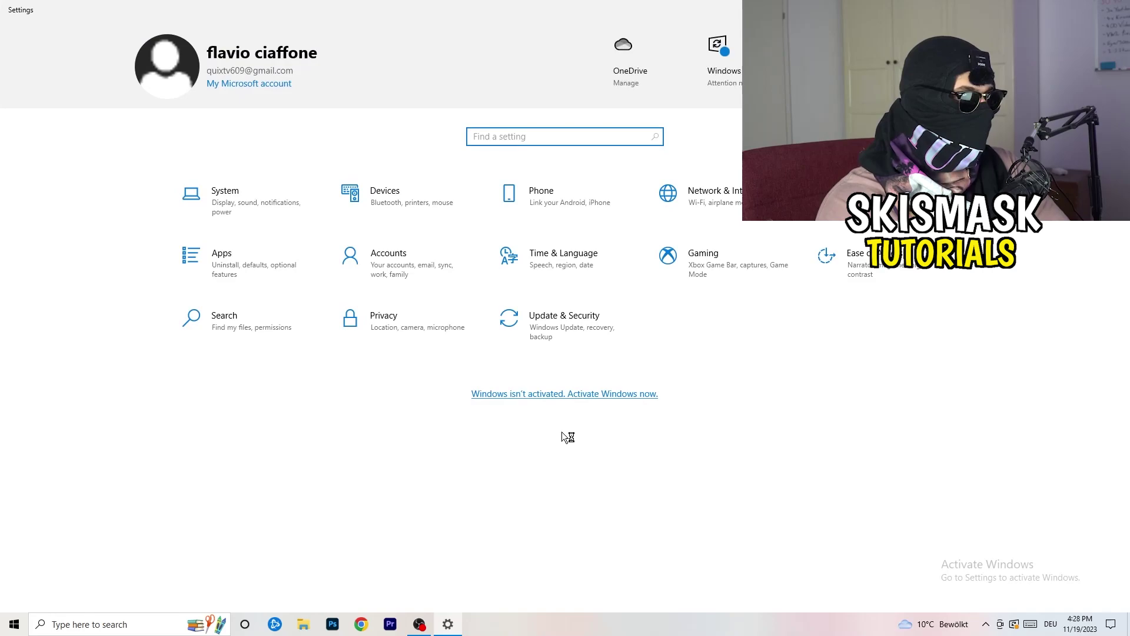
click(564, 324)
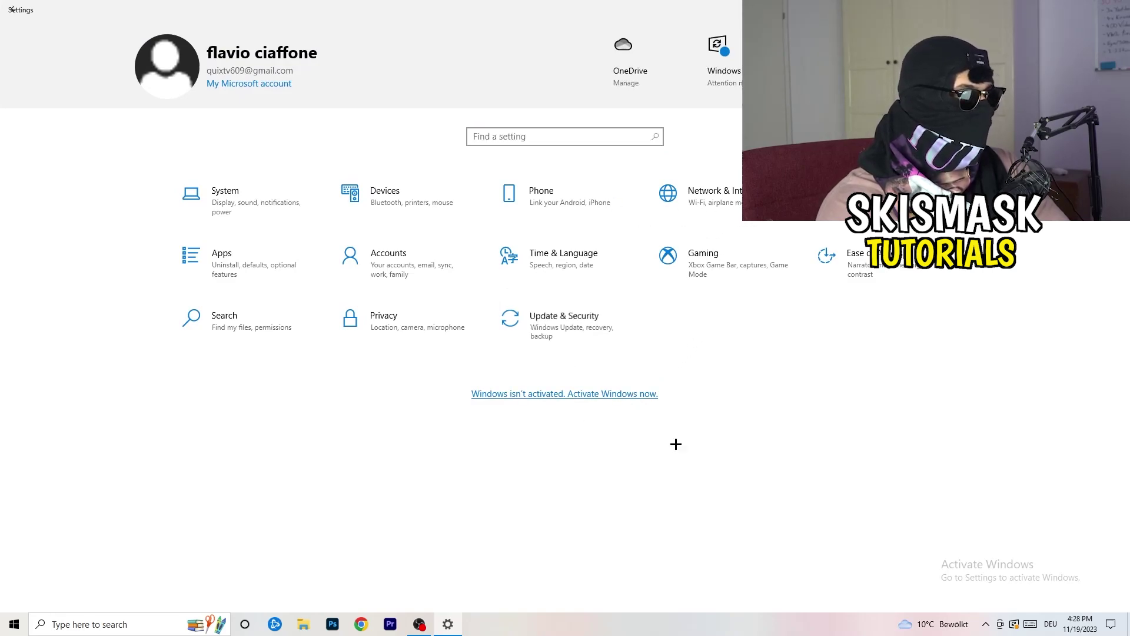